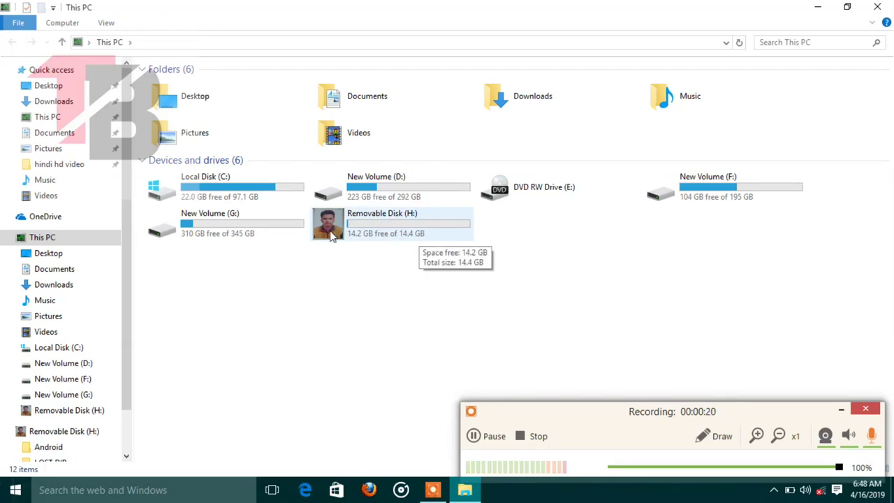
Quick-format Removable Disk (H:) as FAT32 with a 32-kilobyte allocation unit size and close the format dialog.
click(389, 233)
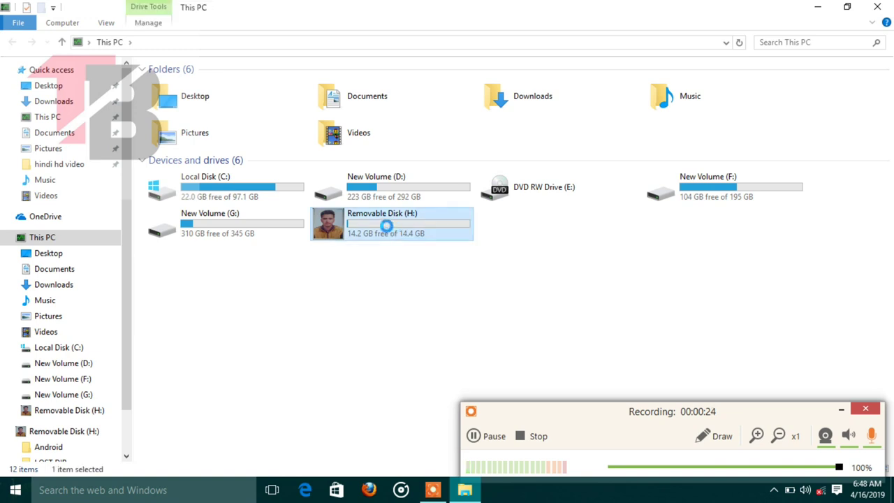
right_click(388, 228)
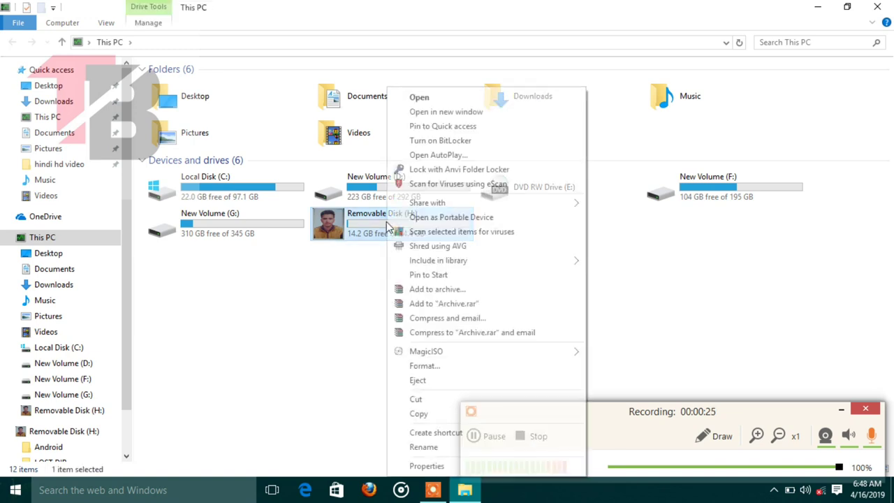
click(438, 367)
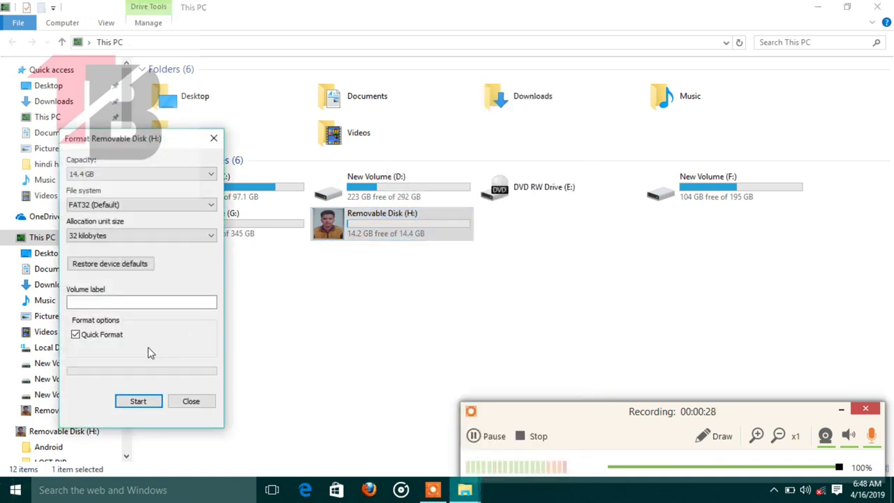
click(137, 401)
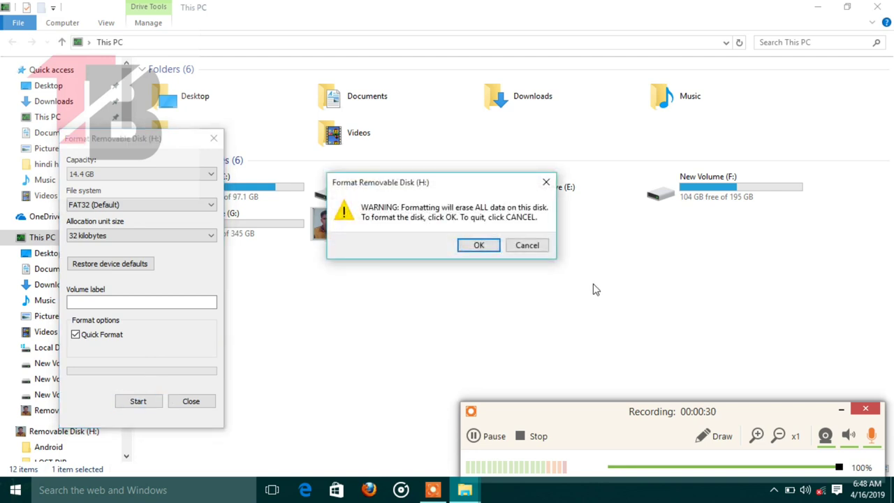
click(477, 245)
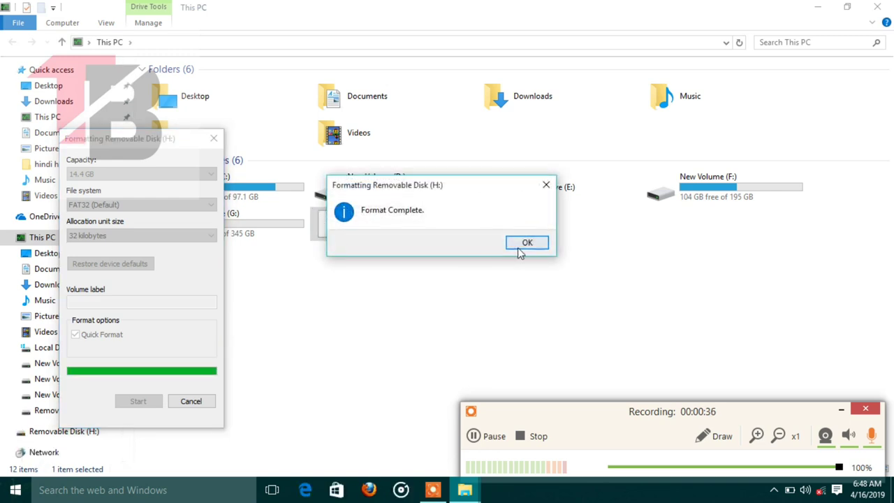
click(527, 243)
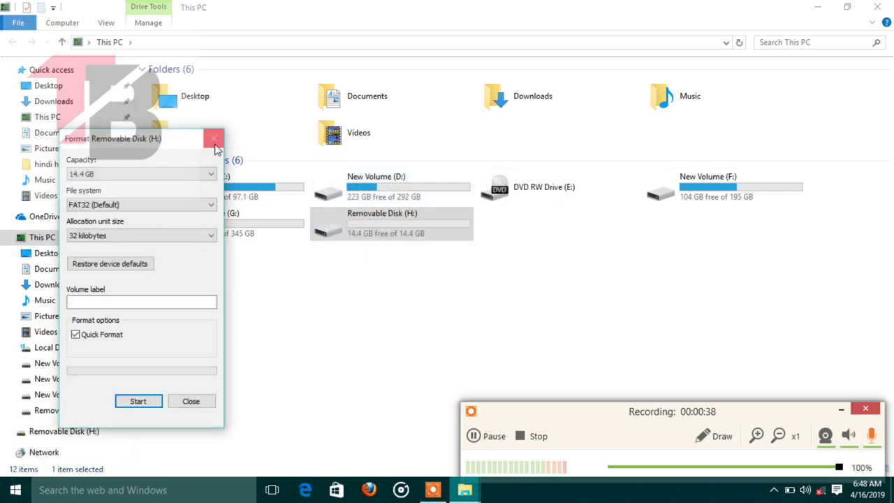
click(214, 141)
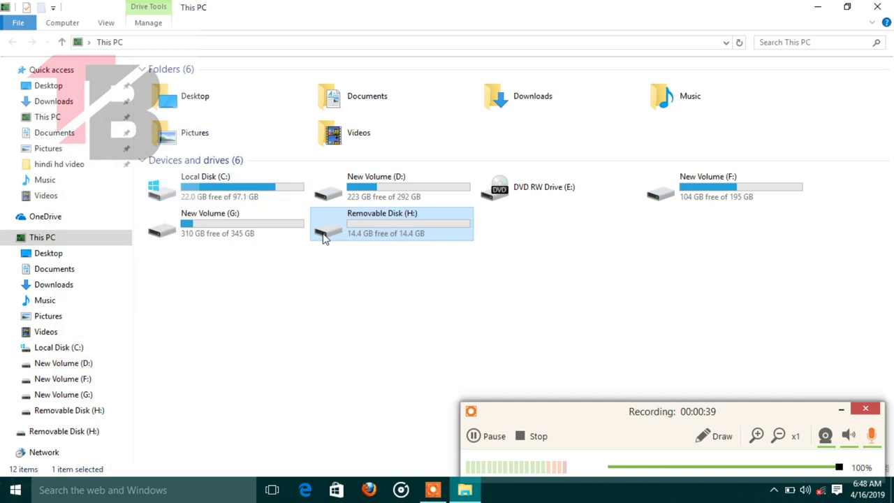
right_click(355, 282)
click(385, 333)
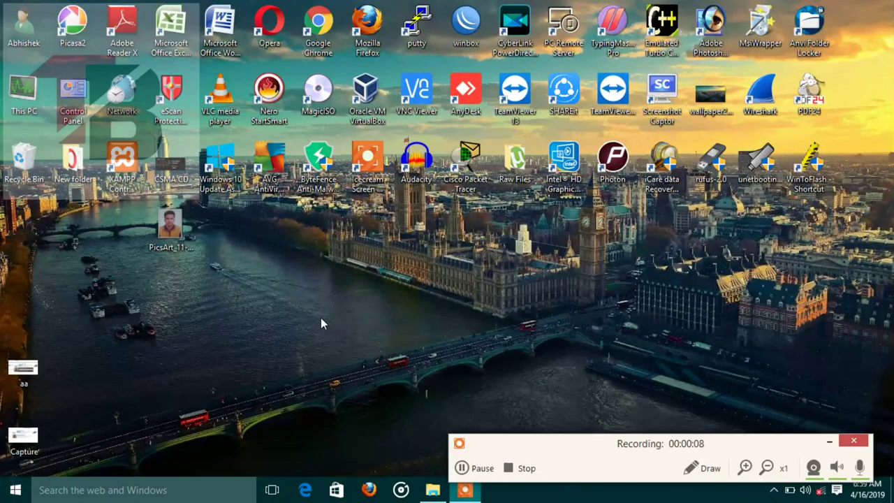
Open the desktop picture PicsArt_11-14-01.44.27 in Paint.
right_click(171, 231)
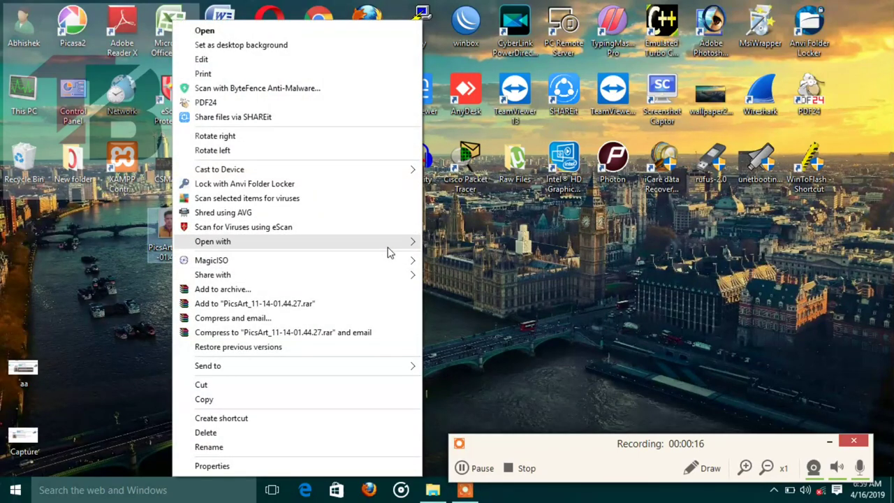
mouse_move(388, 250)
click(453, 283)
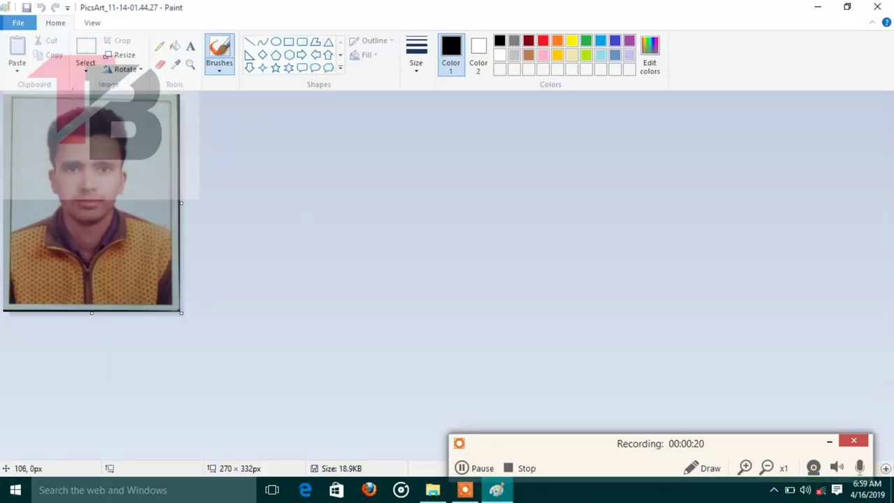
Save a copy of the picture to the desktop as a 24-bit BMP named nn, and close Paint.
click(16, 24)
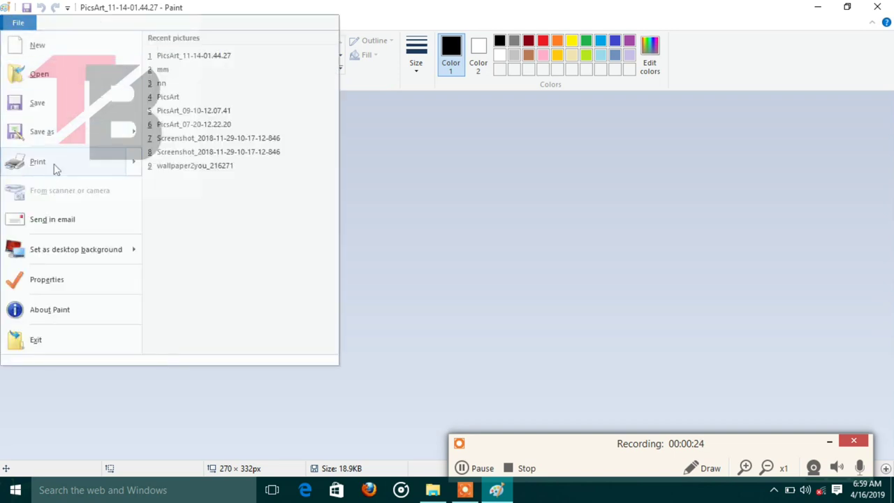
mouse_move(65, 135)
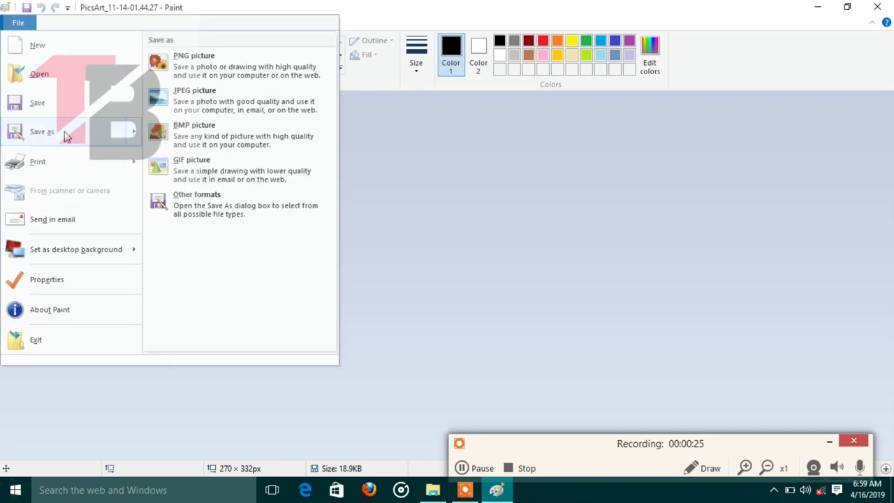
click(221, 143)
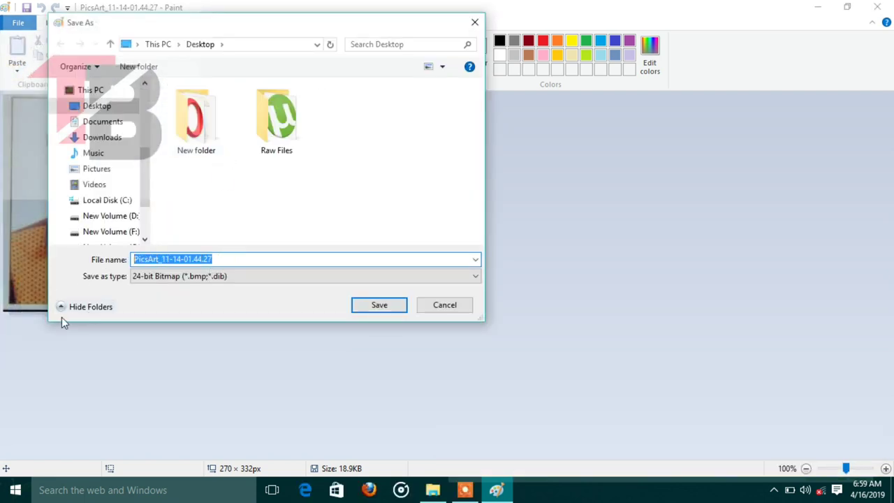
key(BackSpace)
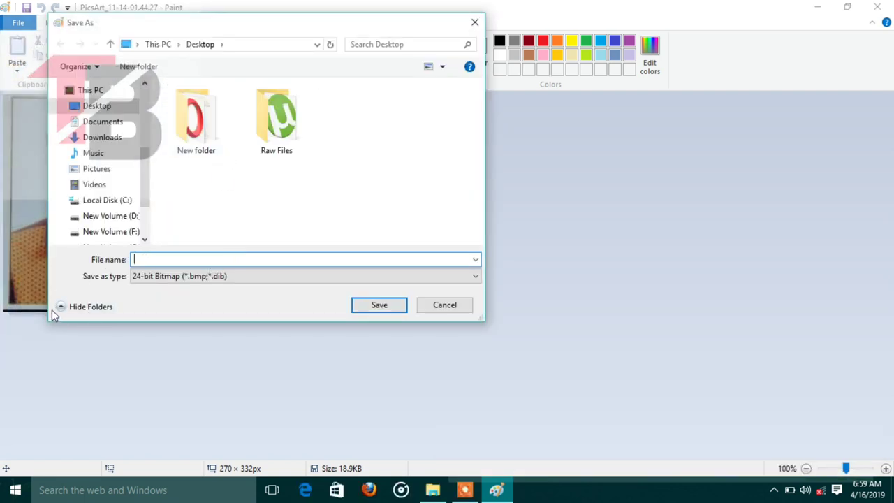
text(nn)
click(388, 310)
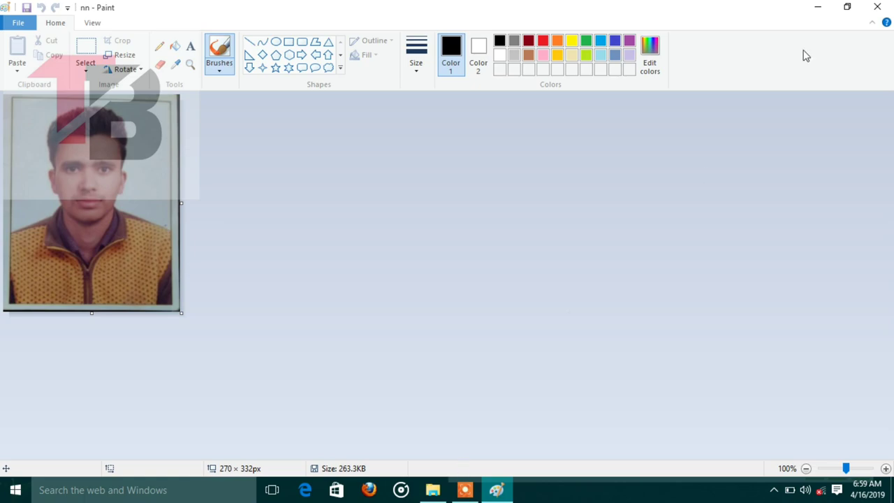
click(877, 7)
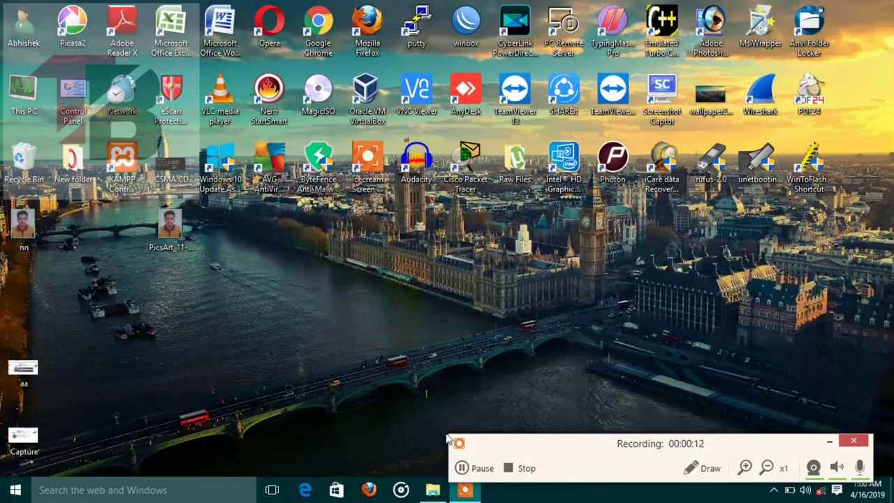
Open Notepad and write the lines "[autorun]" and "icon=nn.bmp" in a new document.
click(230, 491)
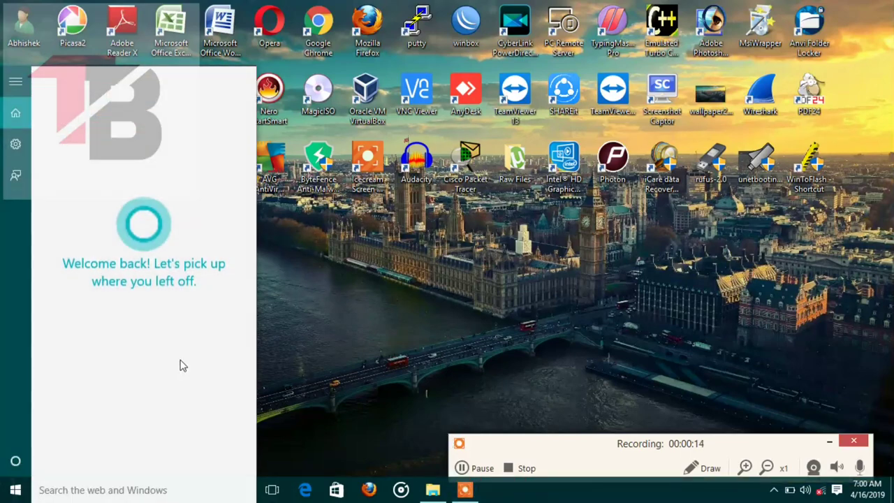
text(note)
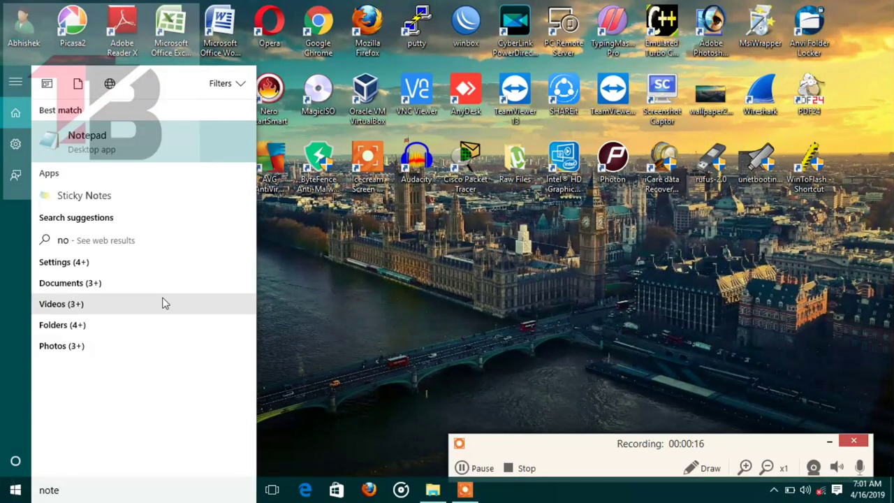
click(159, 138)
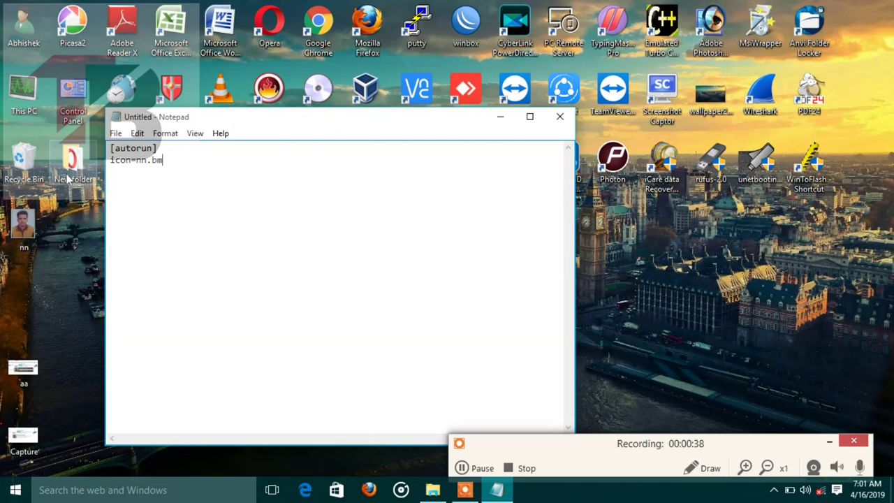
Save the text document to the desktop as autorun.inf with the file type All Files.
click(116, 134)
click(141, 194)
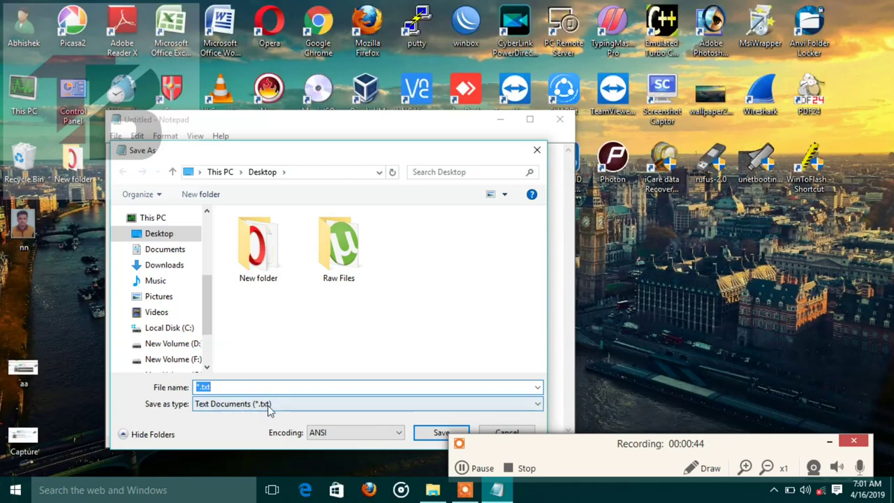
click(282, 403)
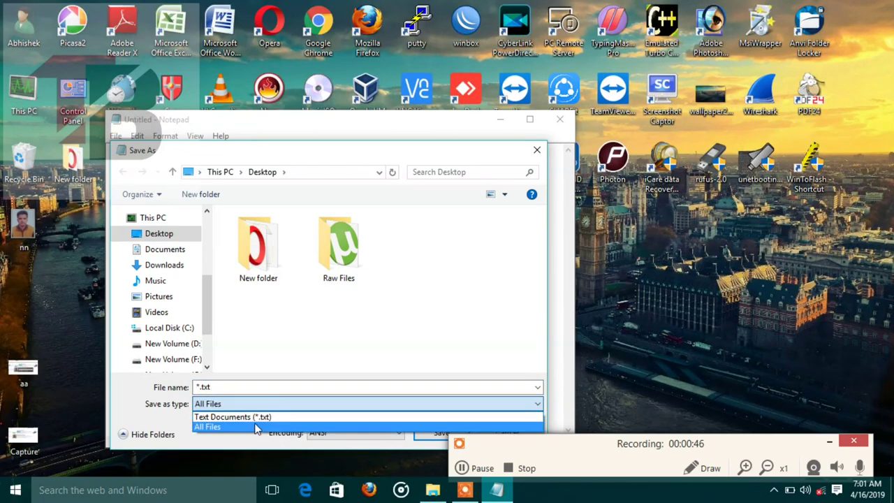
click(260, 425)
click(211, 386)
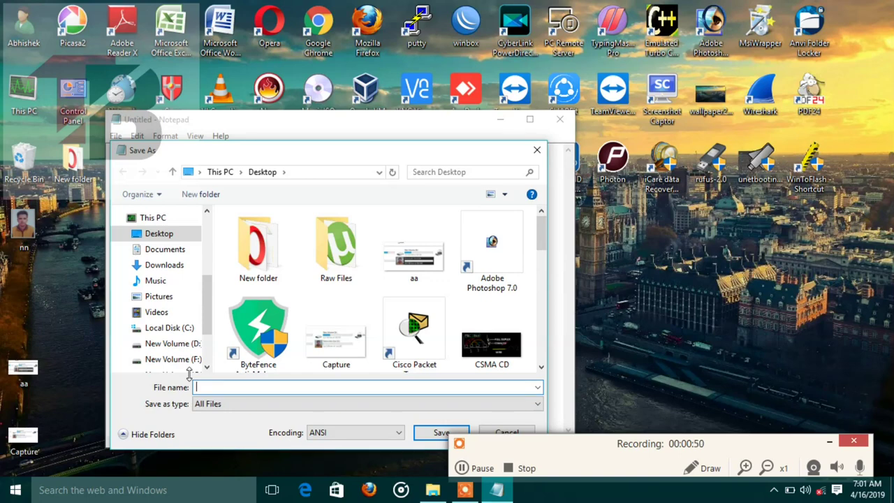
text(autorun.inf)
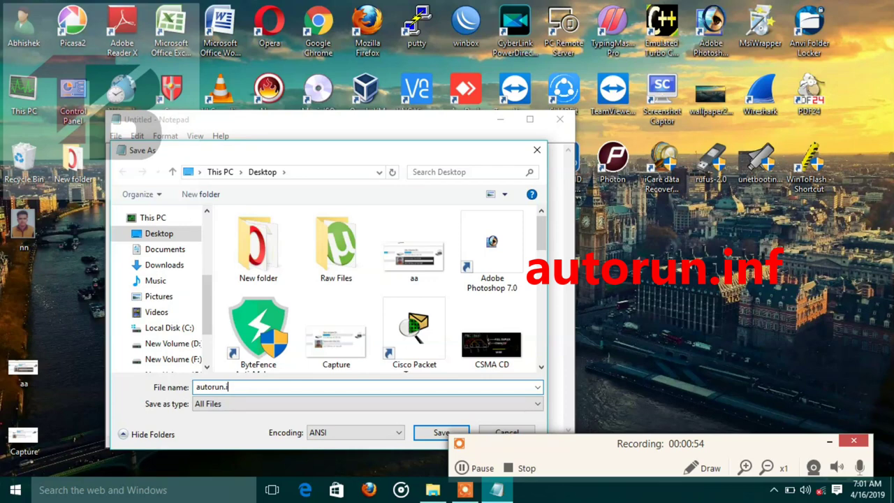
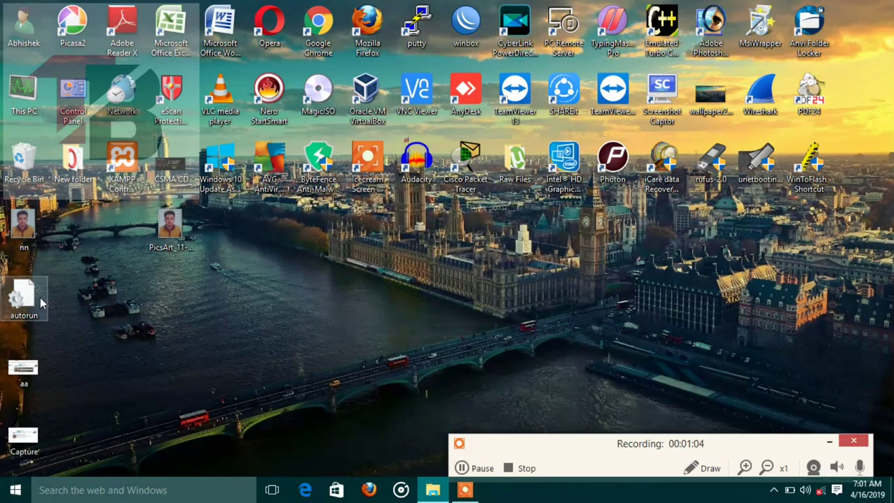
Copy the nn picture and the autorun file from the desktop to Removable Disk (H:), and close the drive window.
drag(34, 326, 9, 241)
right_click(10, 240)
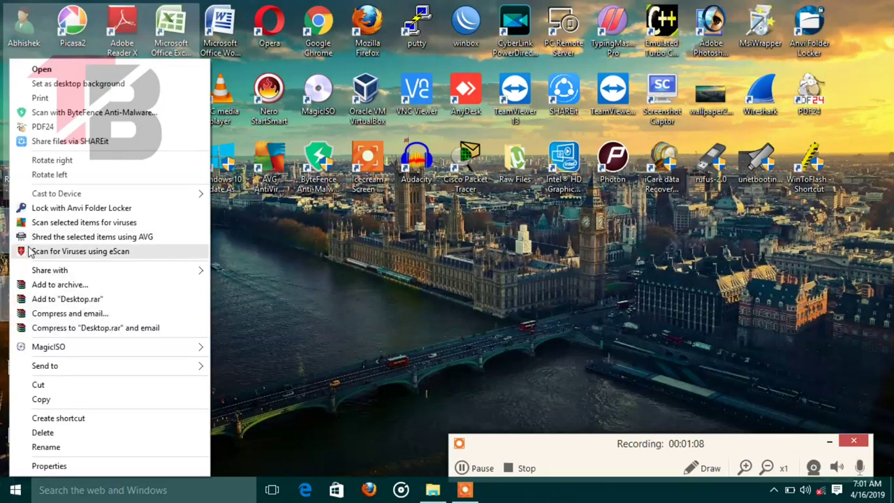
click(43, 398)
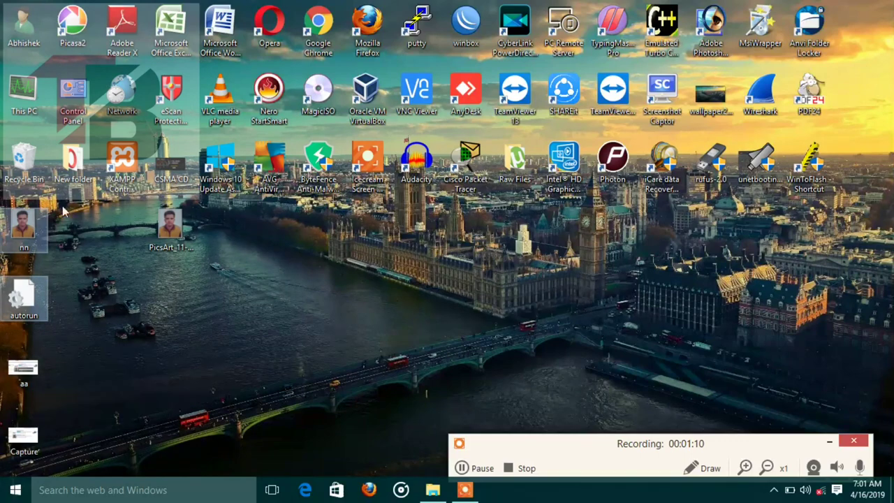
double_click(22, 105)
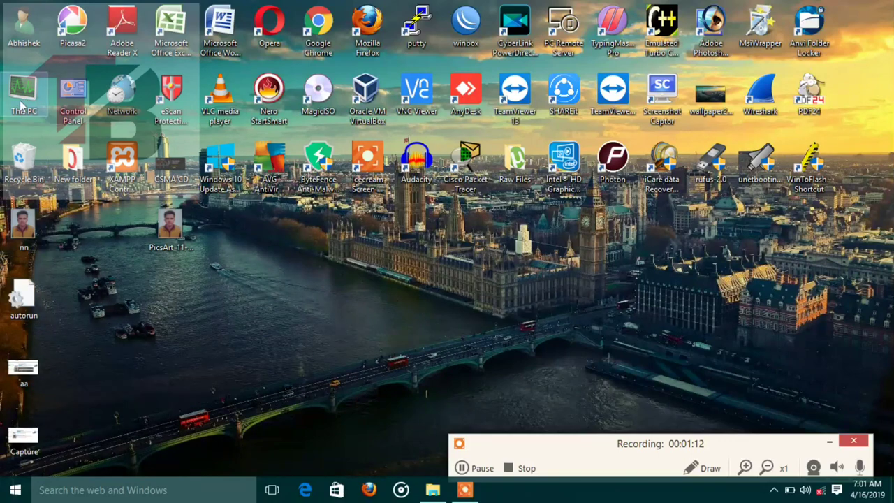
click(524, 96)
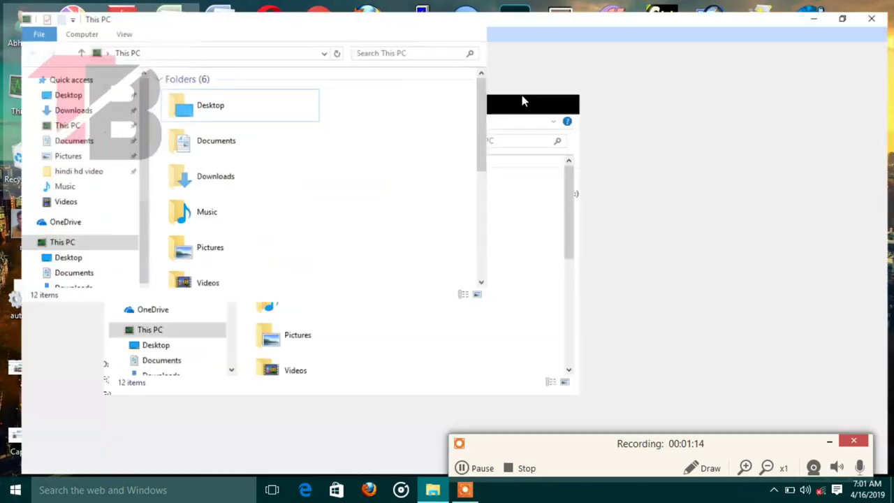
click(420, 233)
double_click(420, 232)
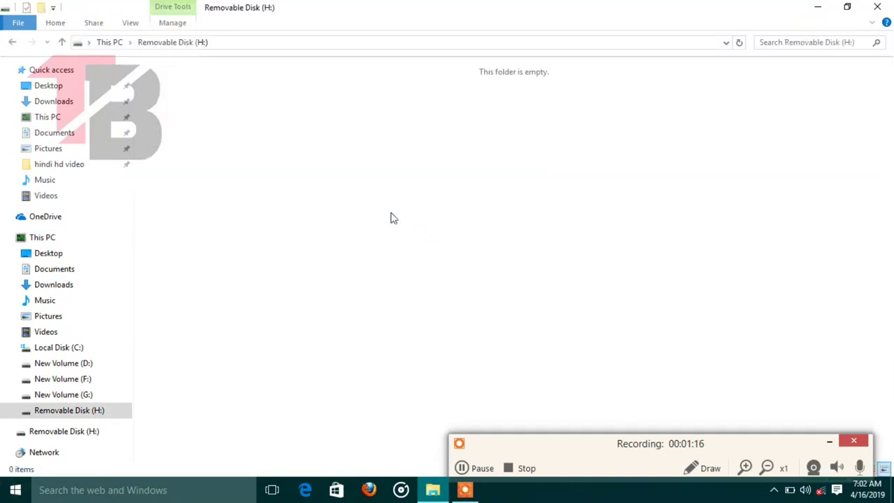
right_click(322, 148)
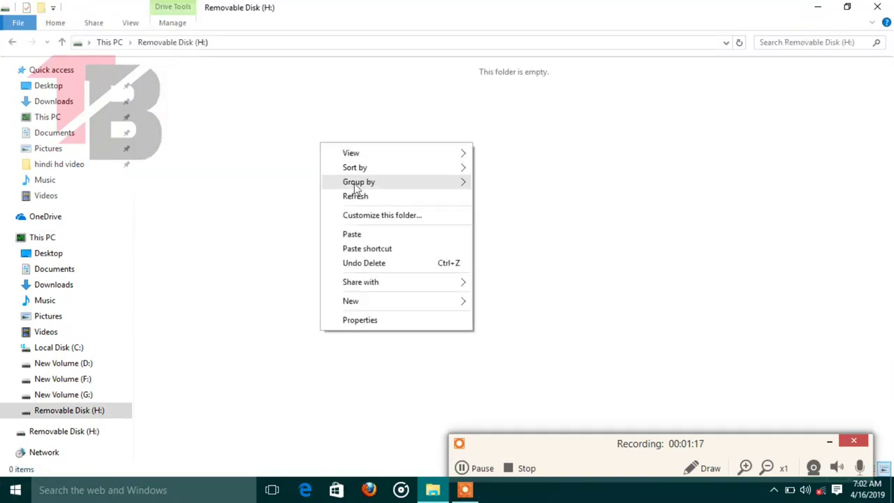
click(351, 233)
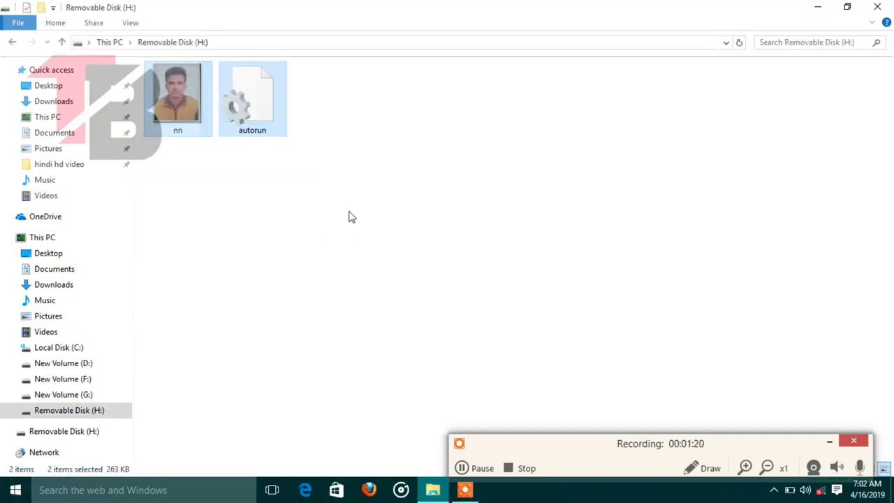
click(877, 7)
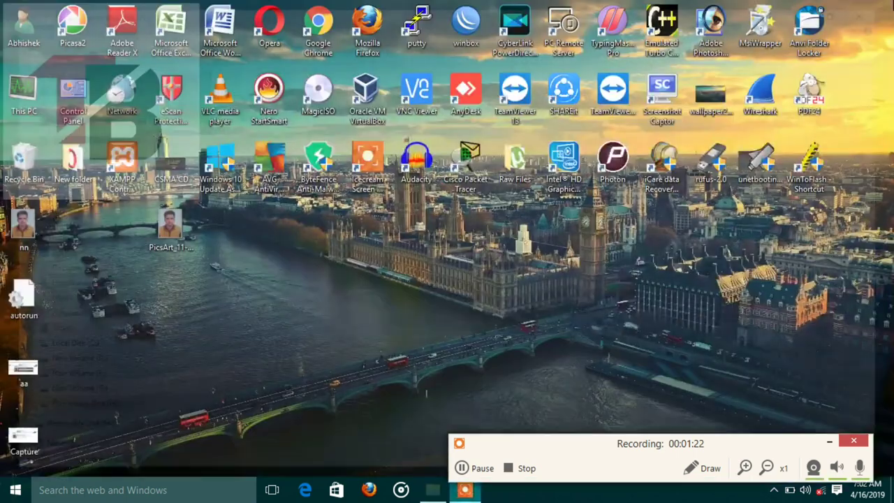
Check the icon of Removable Disk (H:) in This PC and view the files stored on it.
double_click(27, 110)
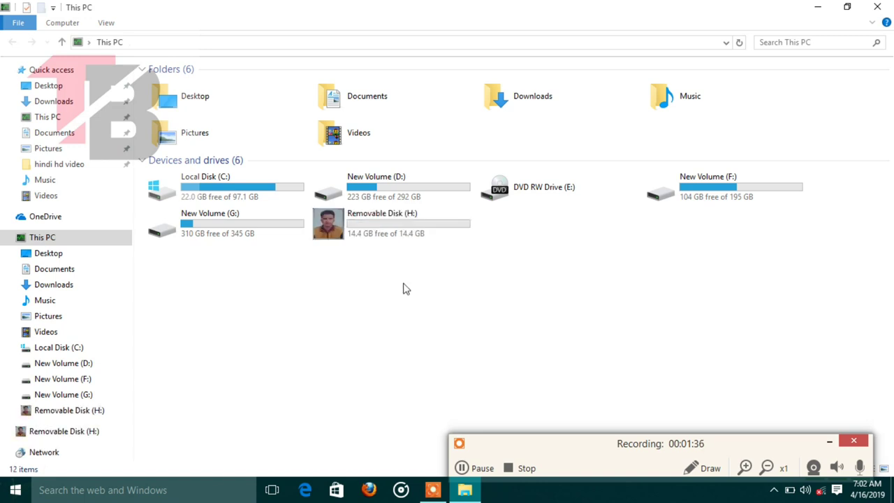
double_click(410, 233)
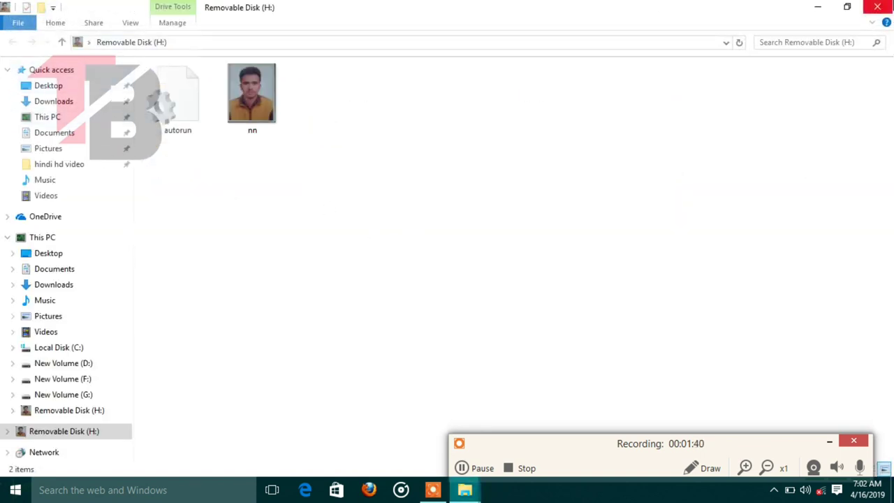
key(BackSpace)
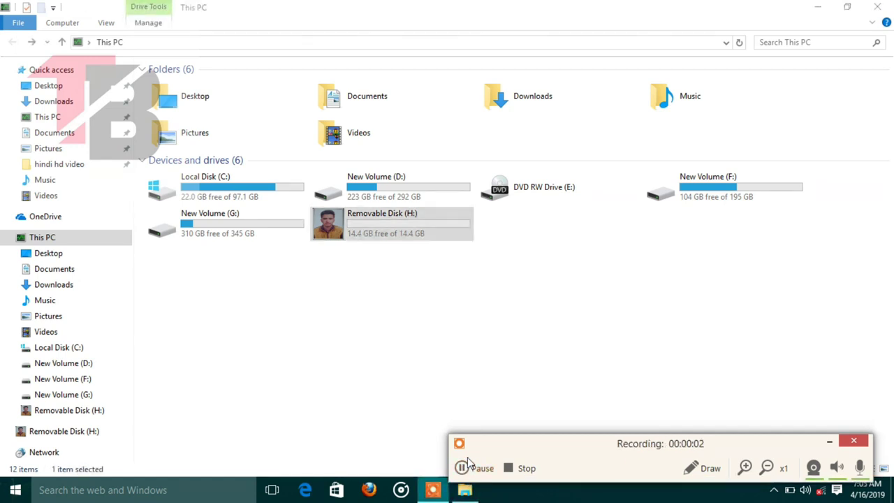
Set the Hidden attribute on both the autorun file and the nn picture stored on Removable Disk (H:).
double_click(402, 235)
drag(332, 183, 185, 98)
right_click(196, 98)
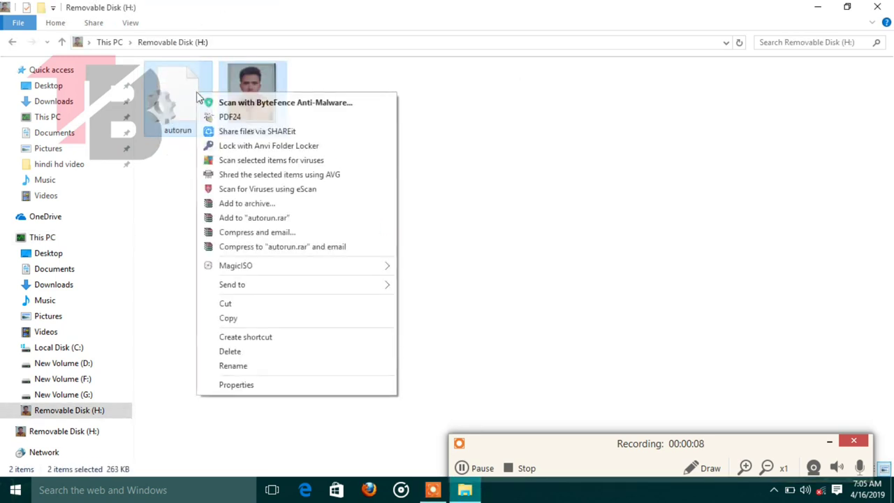
click(230, 386)
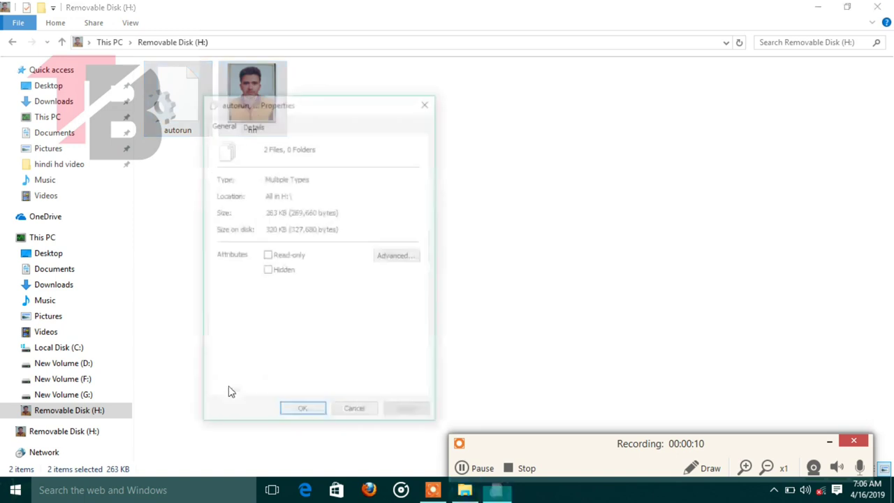
click(268, 270)
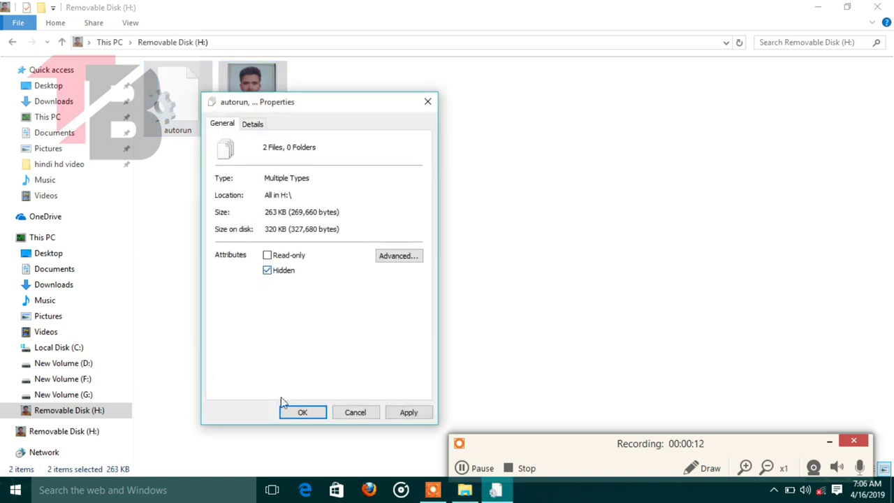
click(410, 414)
click(302, 412)
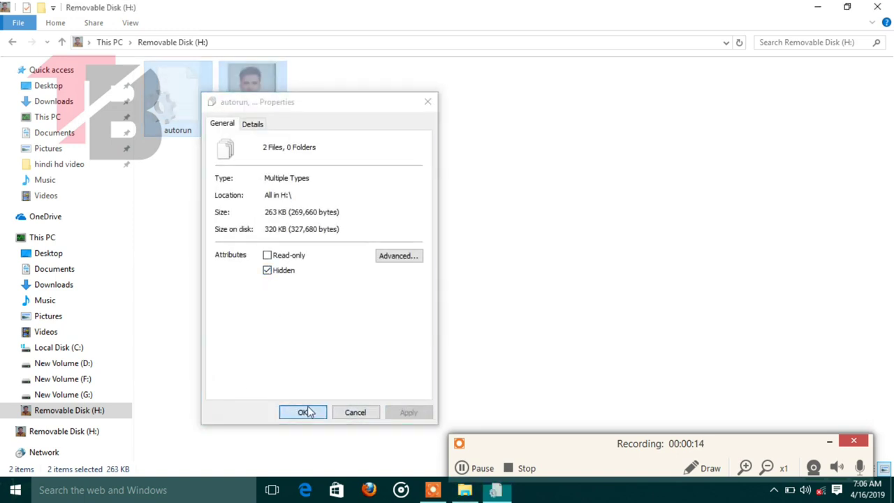
Return to This PC, reopen Removable Disk (H:) to check whether its files are hidden, and go back.
click(13, 42)
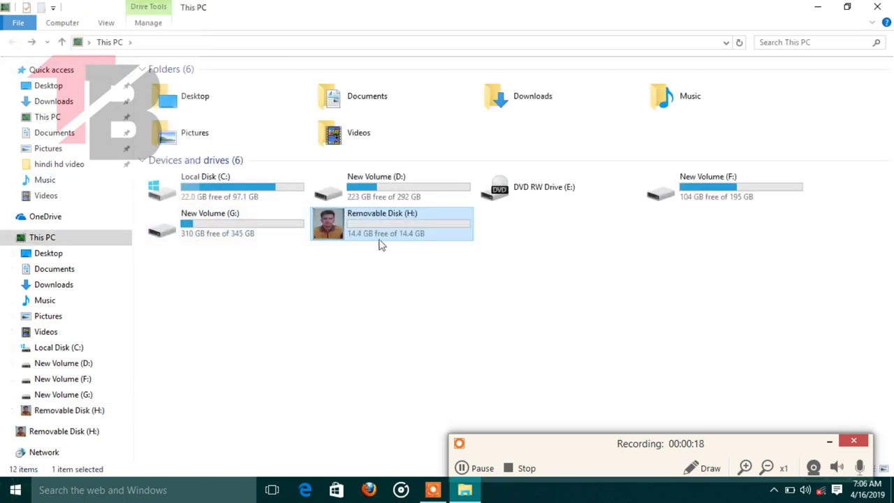
double_click(379, 236)
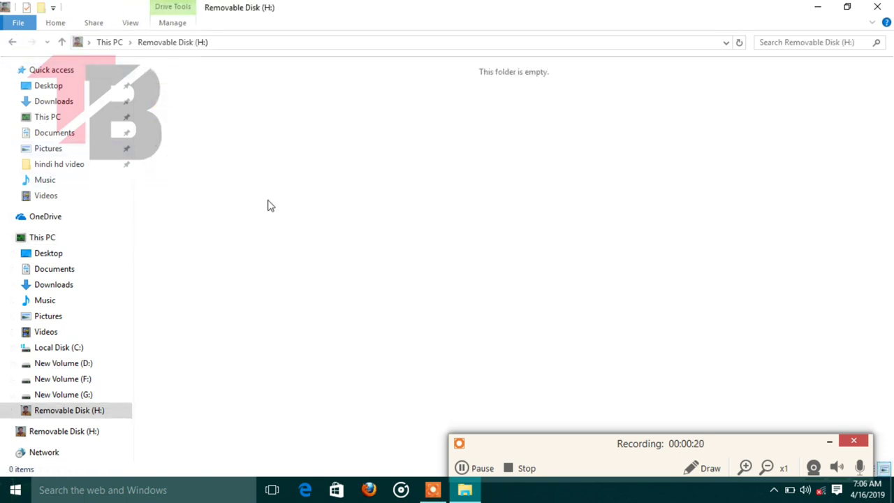
click(13, 42)
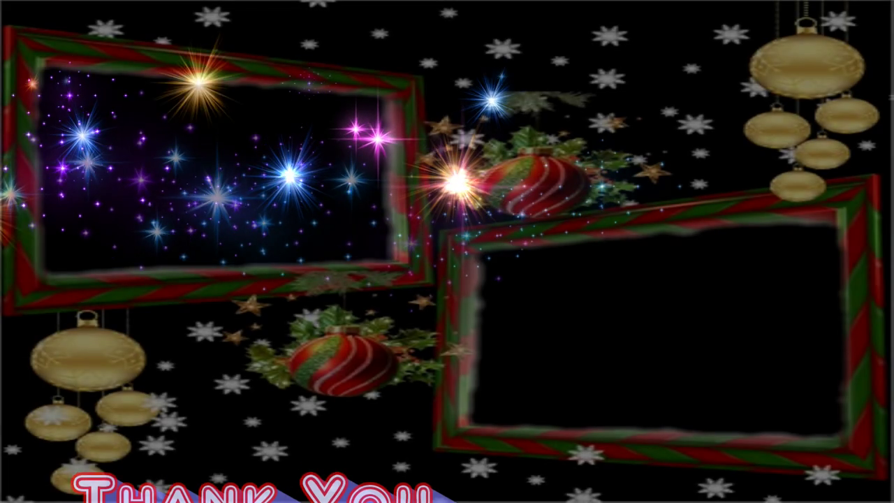